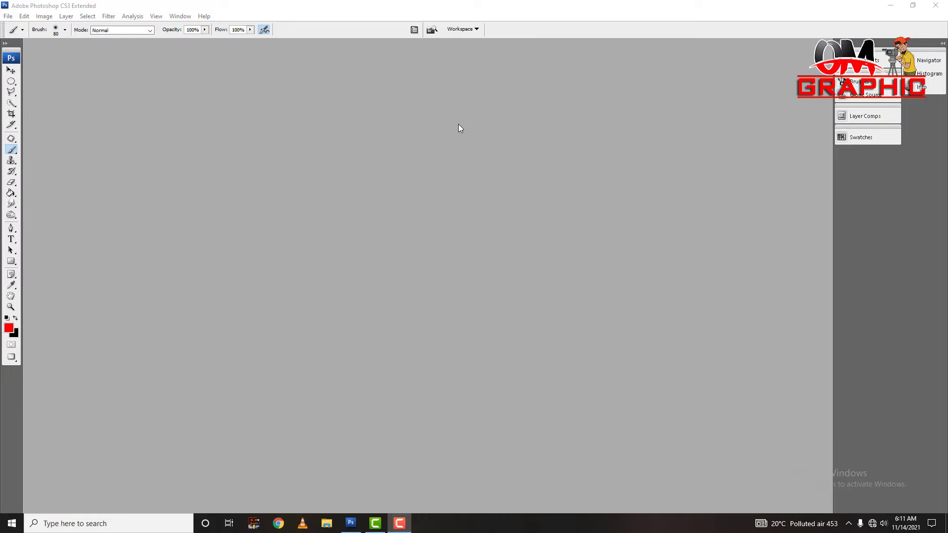
Open the desktop's Ram folder in File Explorer to show its 52 portrait JPG thumbnails.
left_click(890, 6)
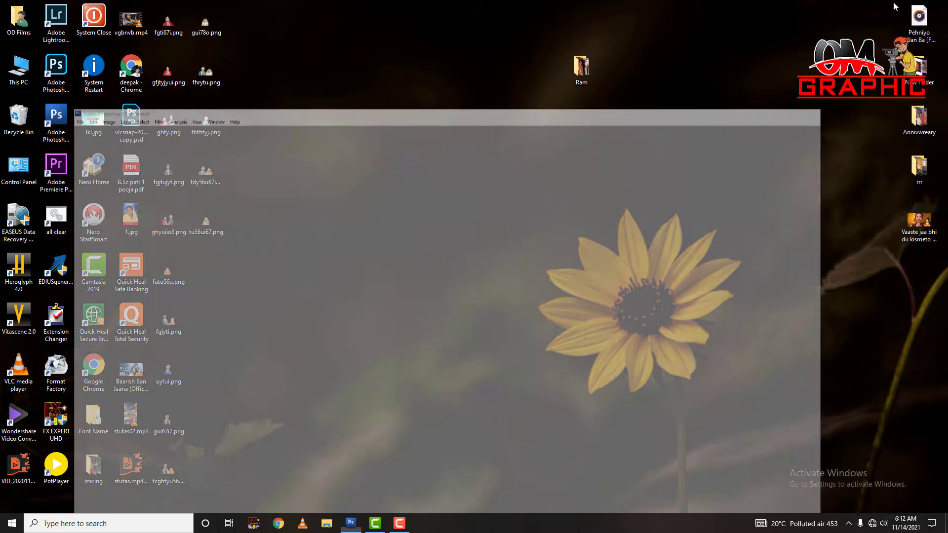
double_click(596, 76)
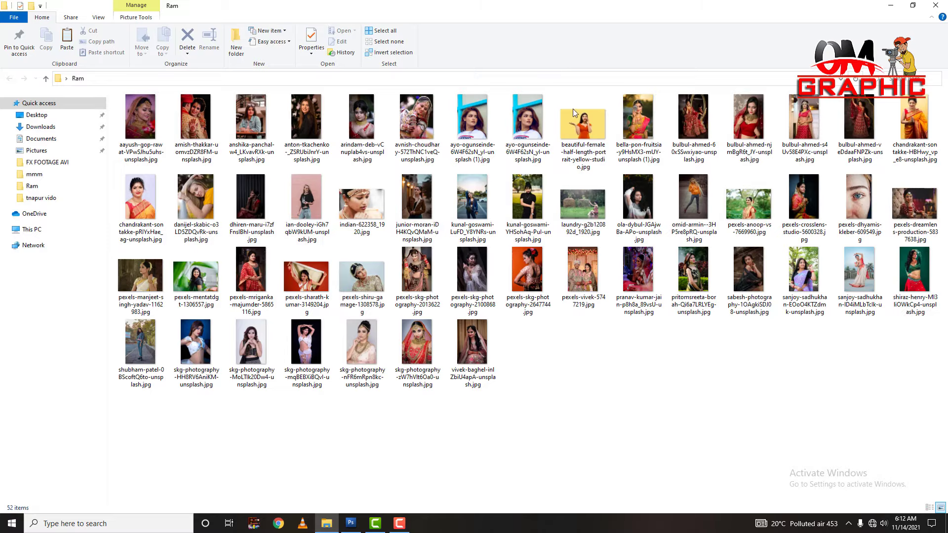
key("alt+F4")
double_click(581, 69)
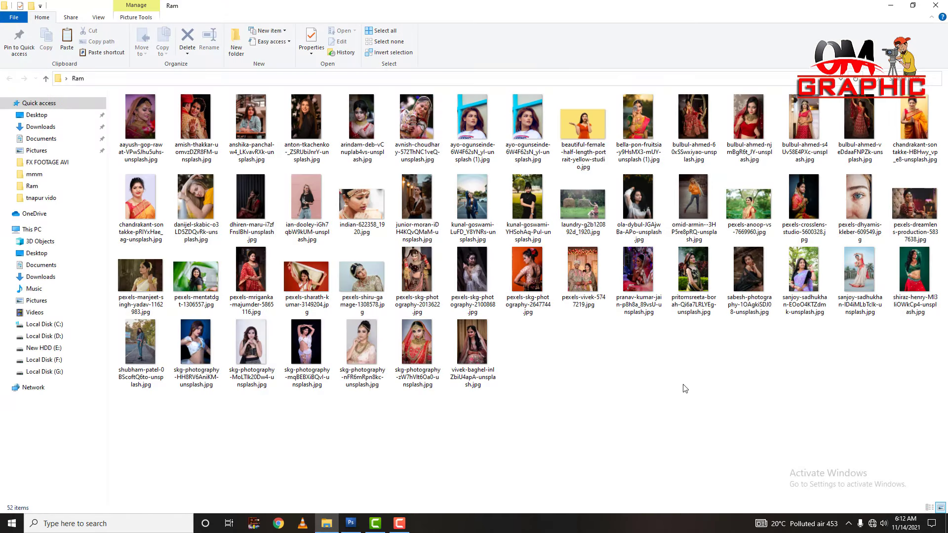
left_click_drag(878, 383, 117, 95)
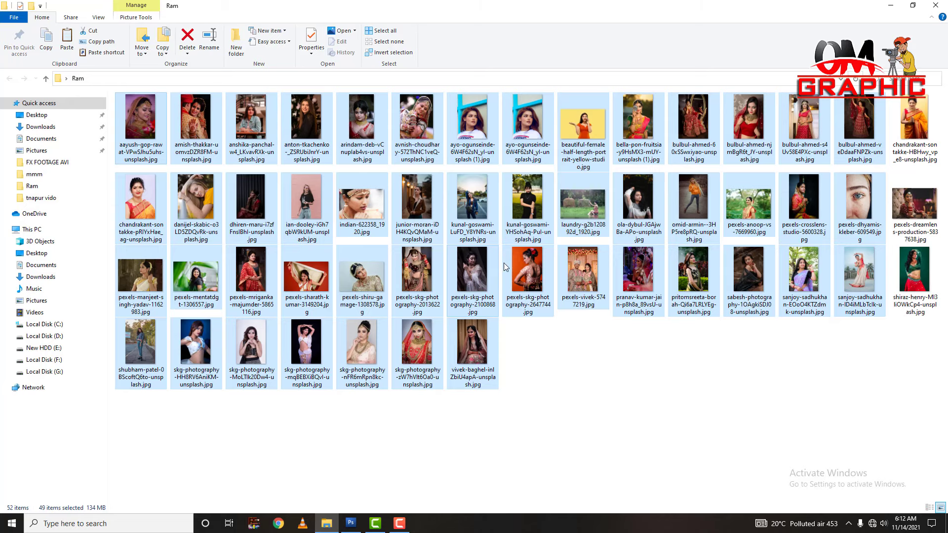
left_click(599, 372)
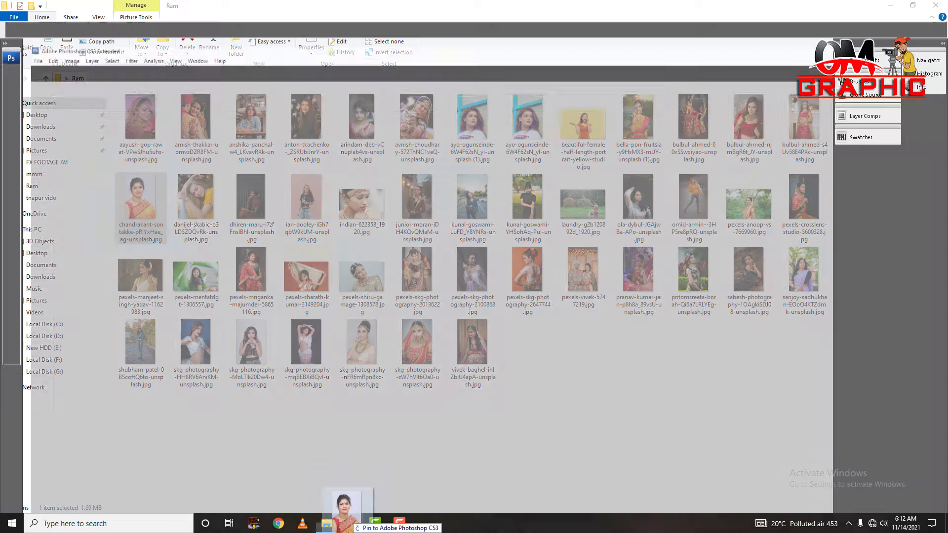
Open the chandrakant portrait in Photoshop and show the Actions panel via Window > Actions.
left_click_drag(136, 199, 442, 307)
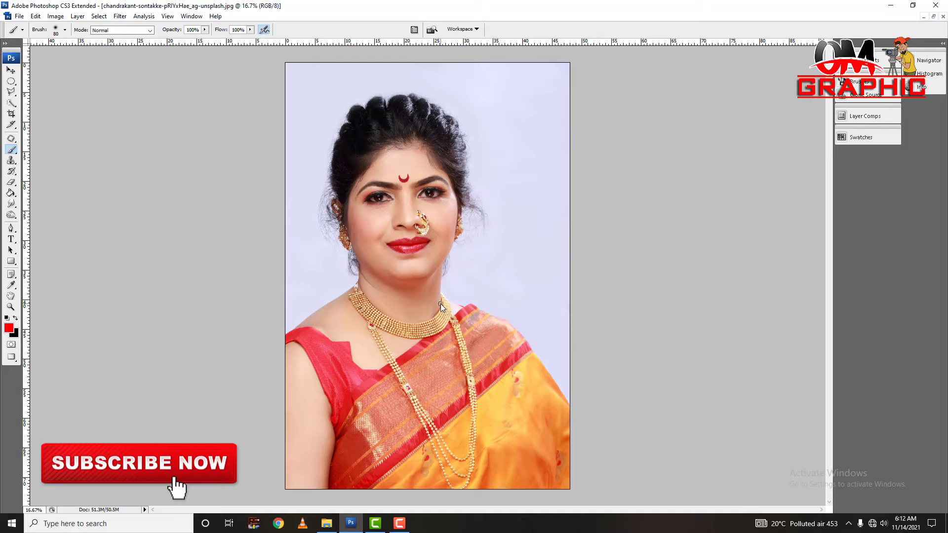
left_click(192, 17)
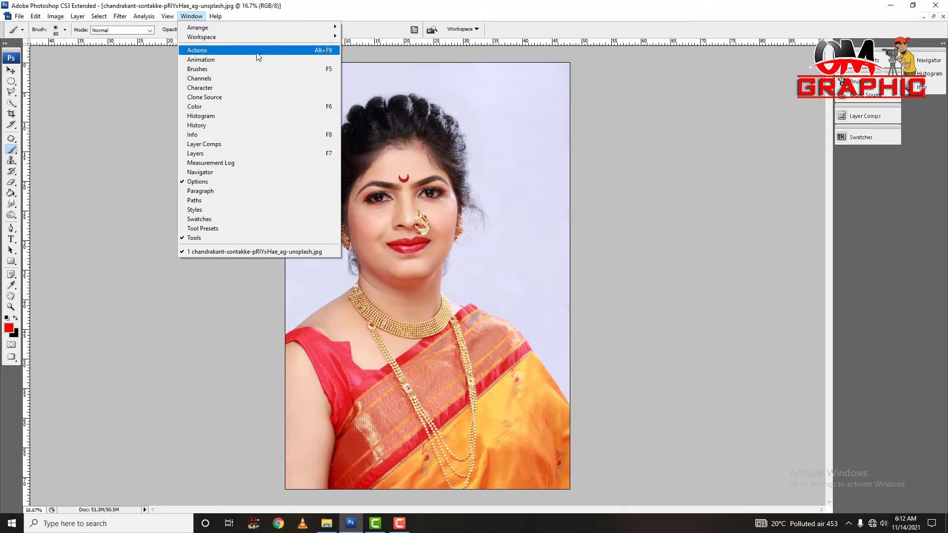
left_click(335, 50)
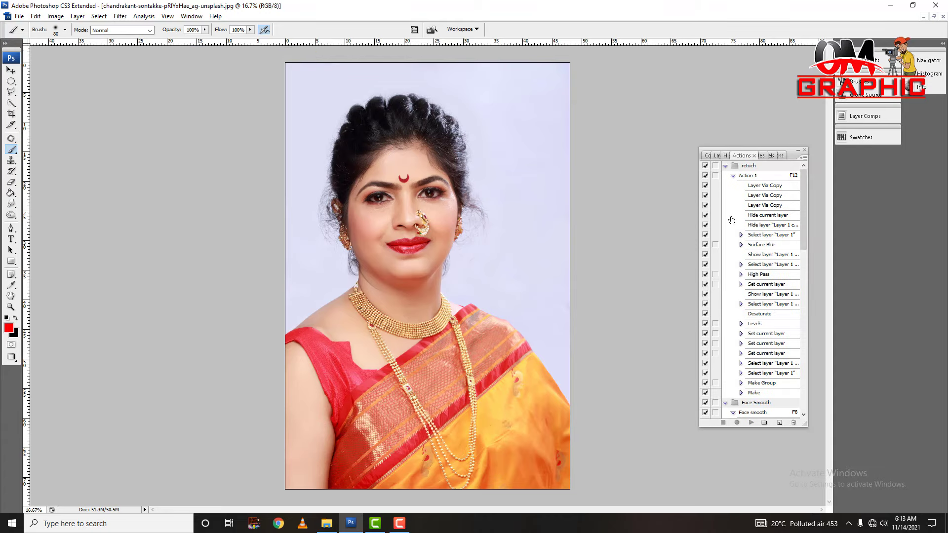
Create a new action set named 'Auto Filre 01' in the Actions panel.
left_click(807, 158)
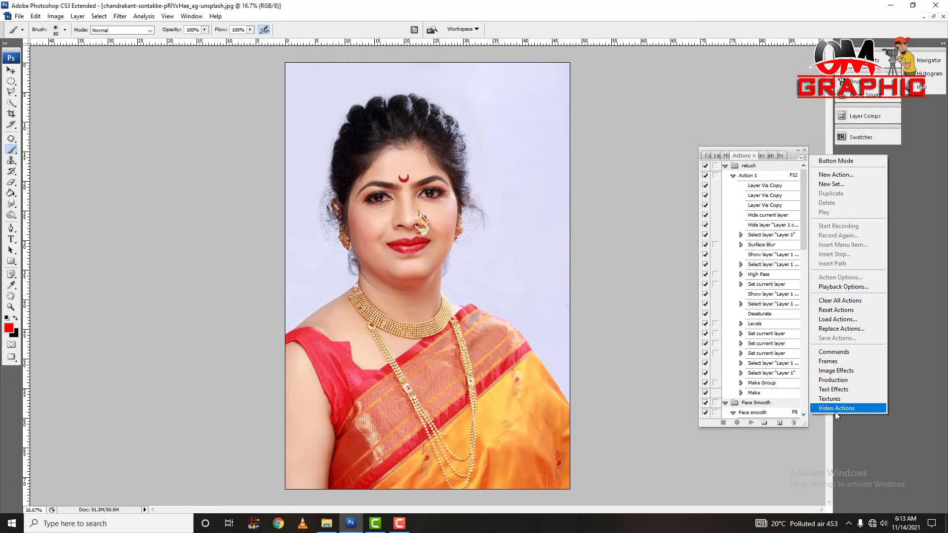
left_click(805, 158)
left_click(805, 159)
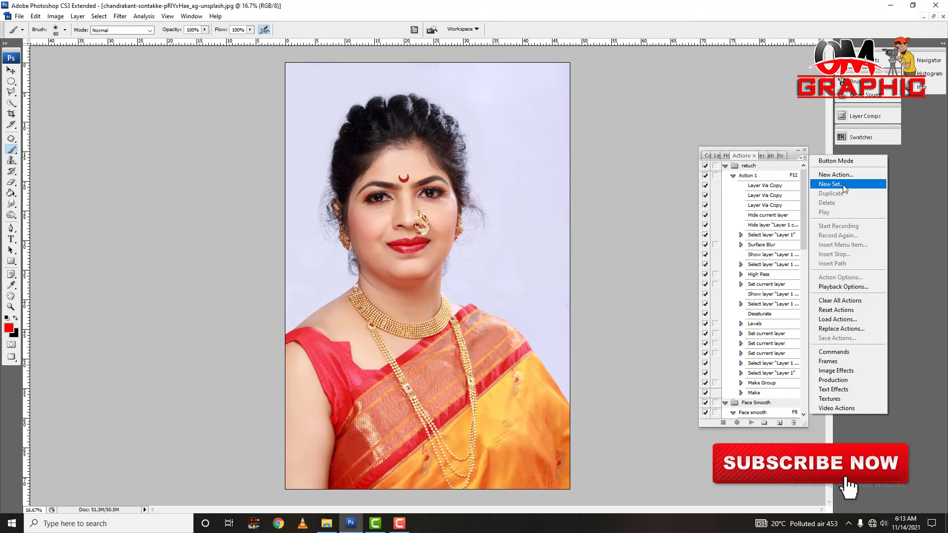
left_click(838, 185)
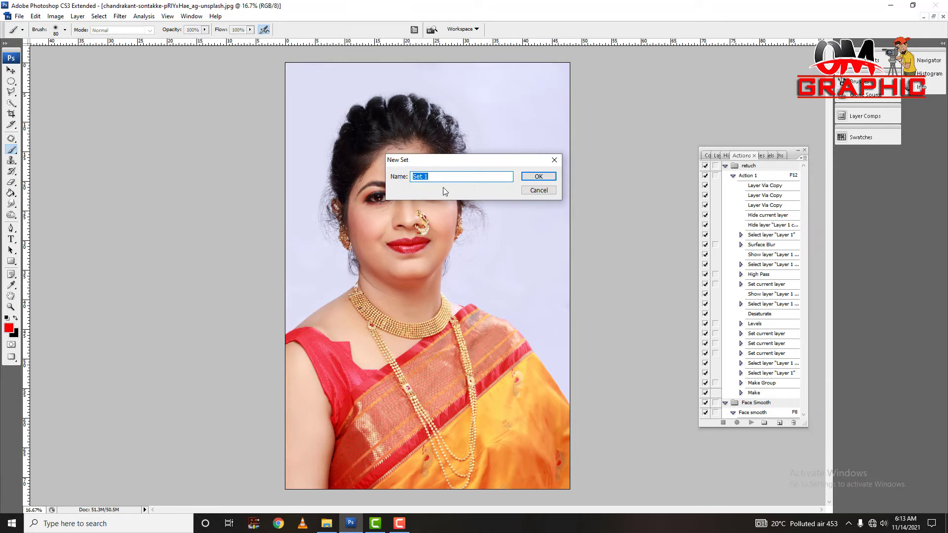
key("BackSpace")
type("A")
type("uto F")
type("ilre 0")
left_click(538, 177)
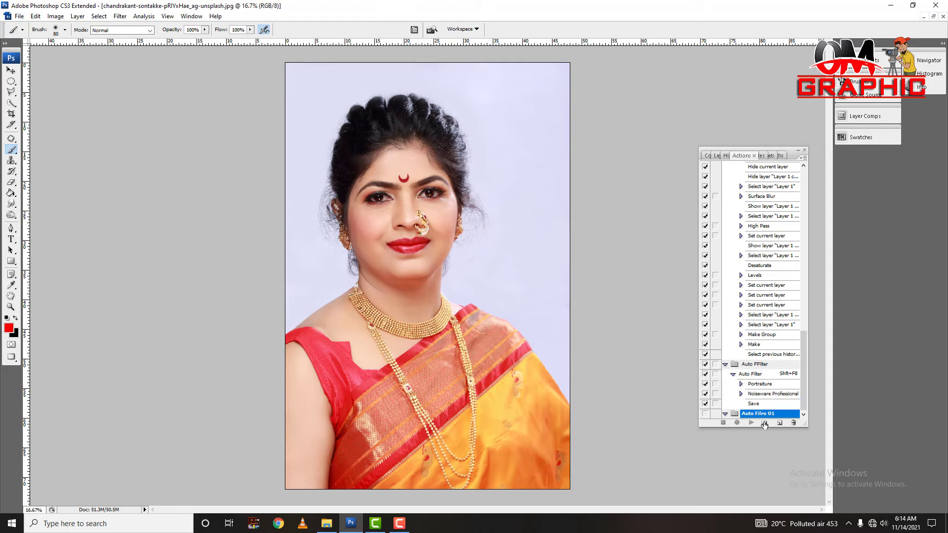
left_click(804, 157)
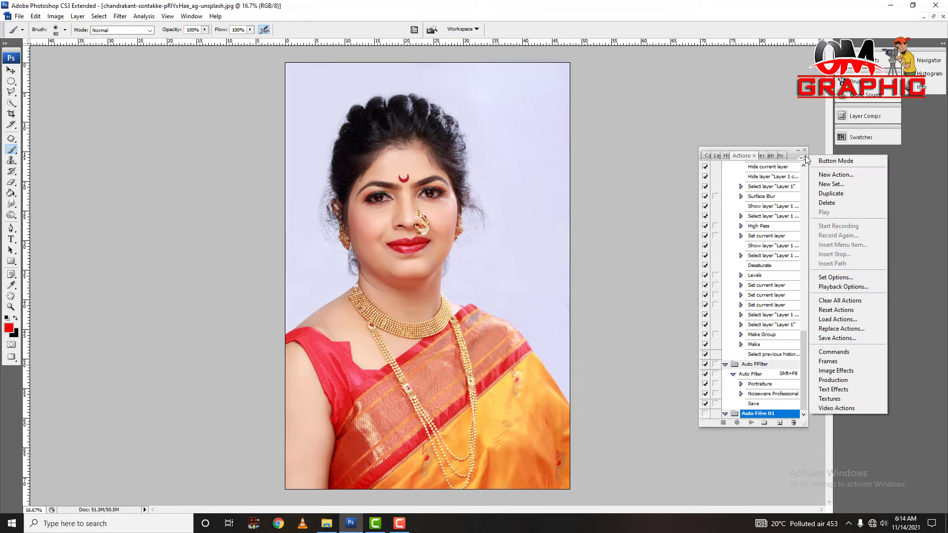
Add an action 'Auto Filer 01' with function key F7 and start recording it.
left_click(846, 176)
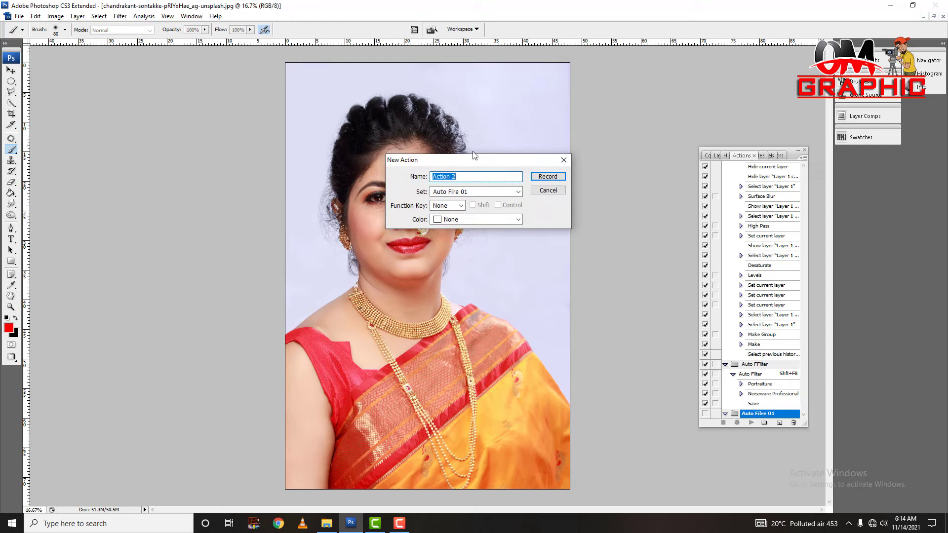
key("BackSpace")
type("A")
type("uto Fi")
type("ler 01")
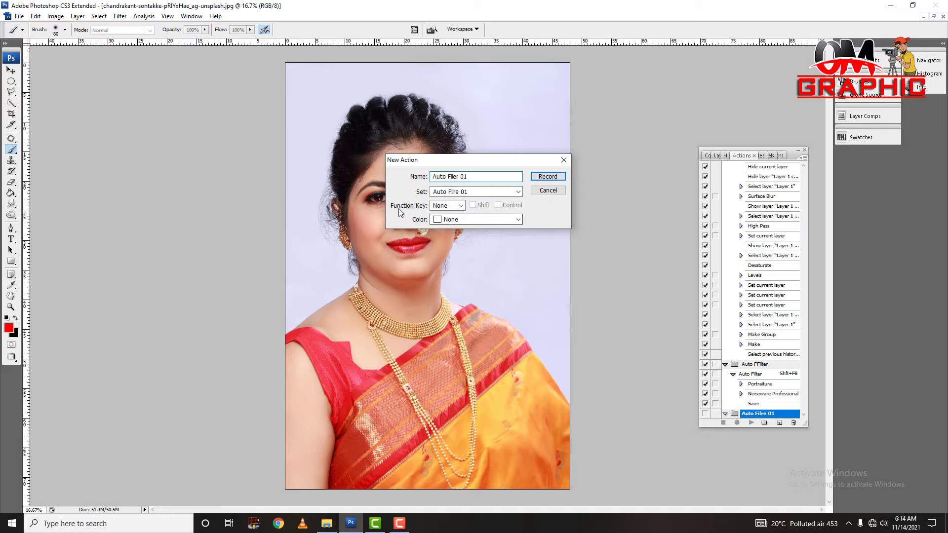
left_click(452, 206)
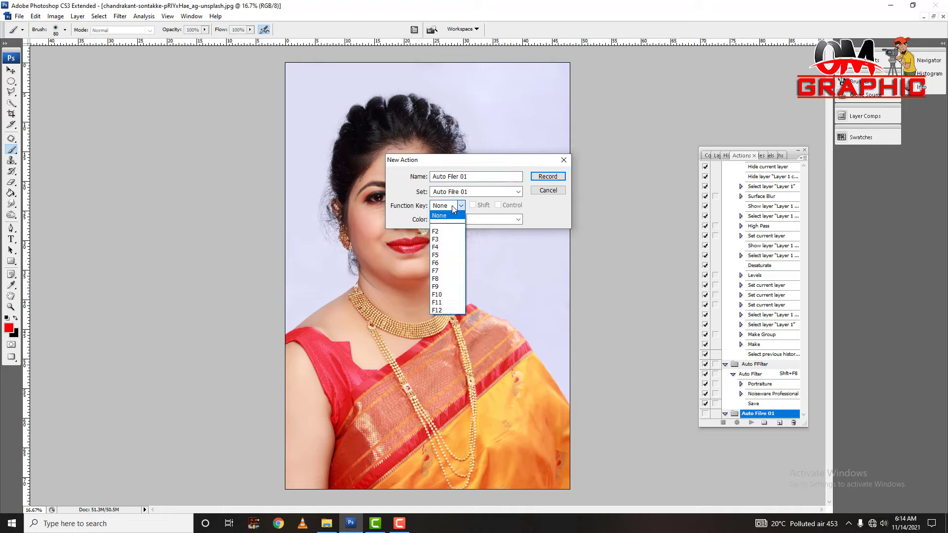
left_click(436, 272)
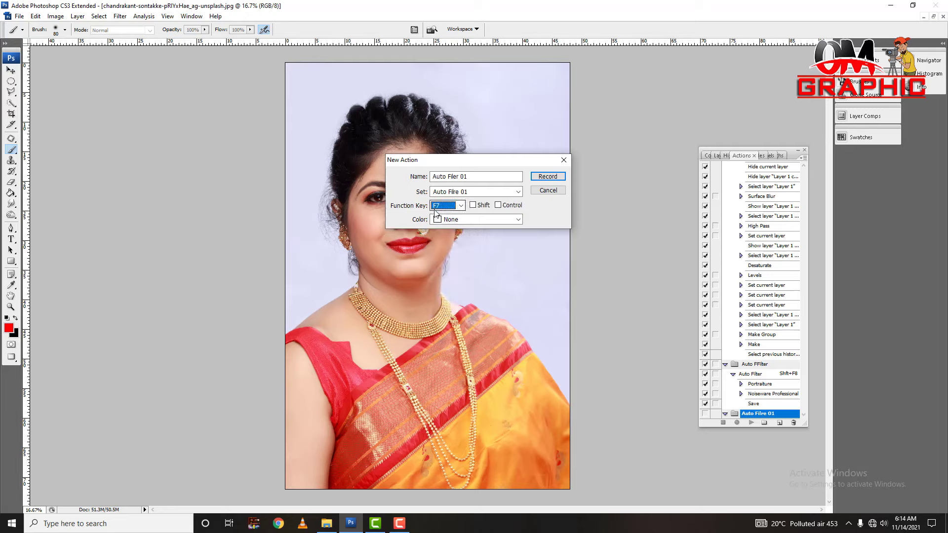
left_click(546, 176)
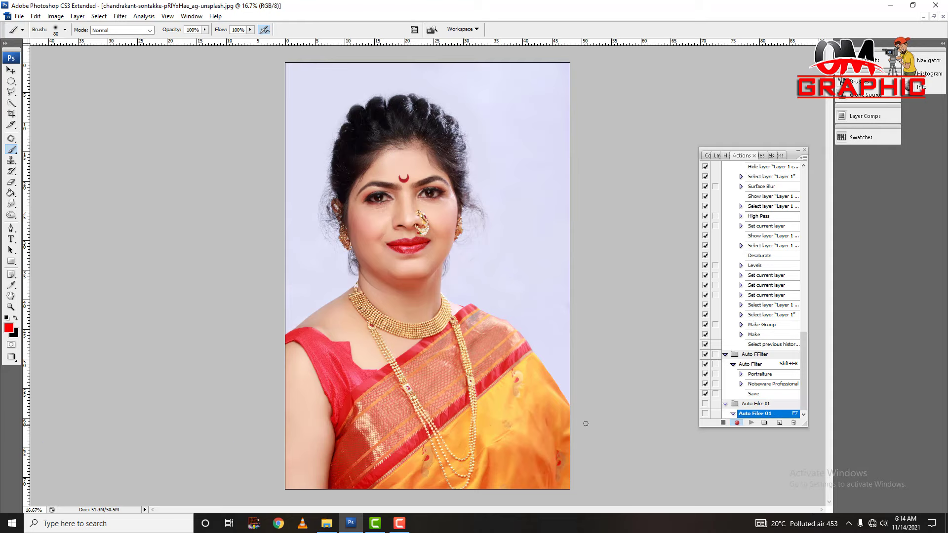
Apply Filter > Imagenomic > Portraiture to the portrait using the Default settings.
left_click(120, 16)
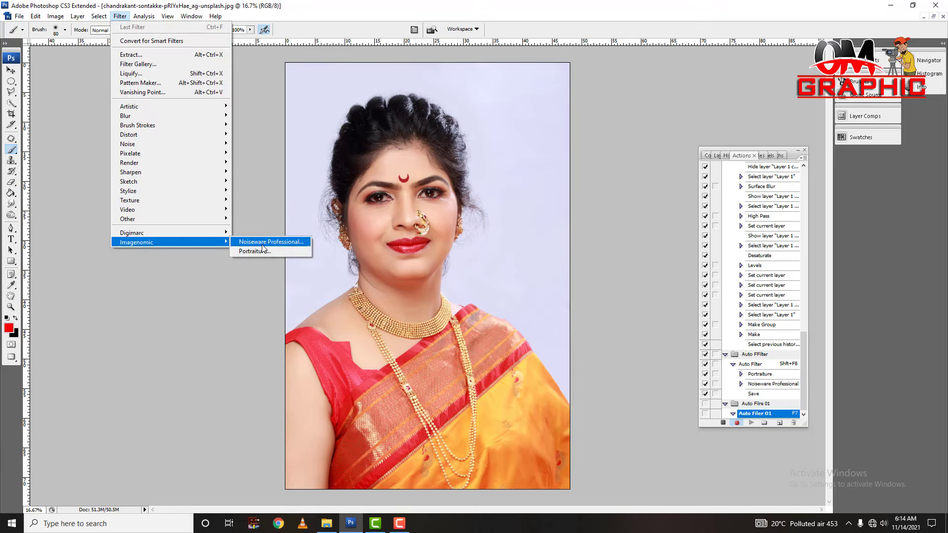
mouse_move(137, 242)
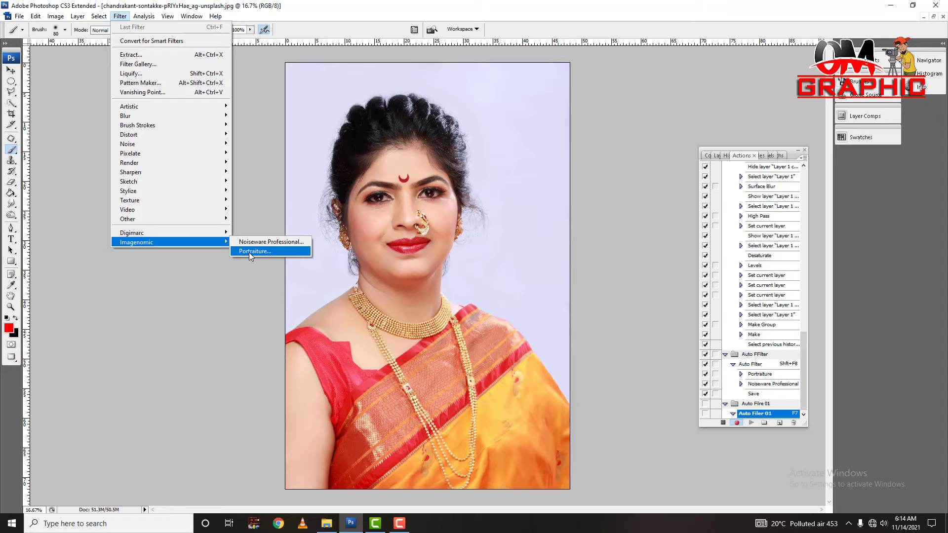
left_click(247, 252)
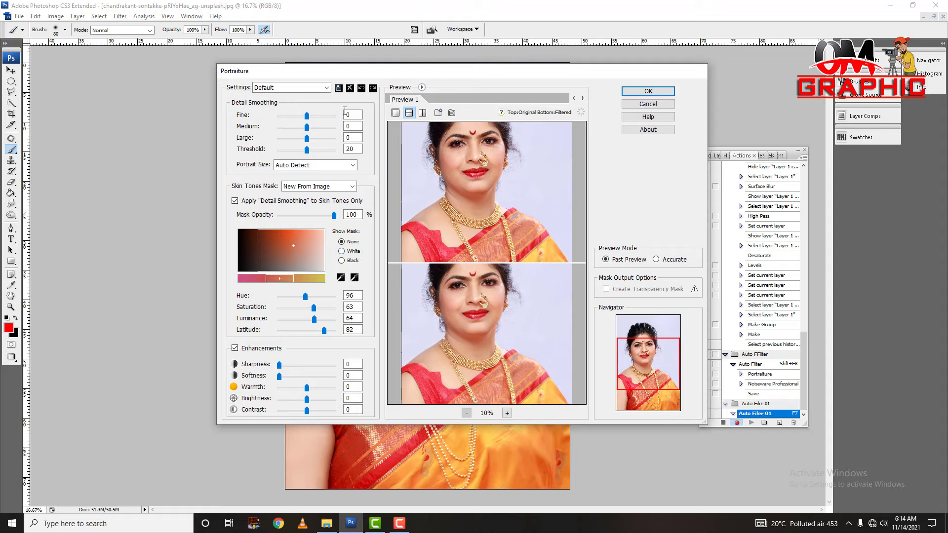
left_click(303, 93)
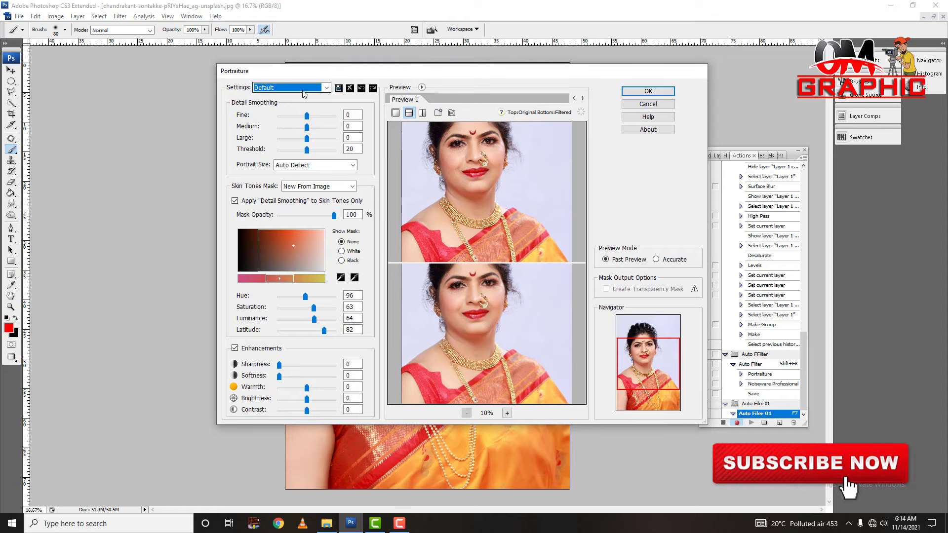
left_click(655, 91)
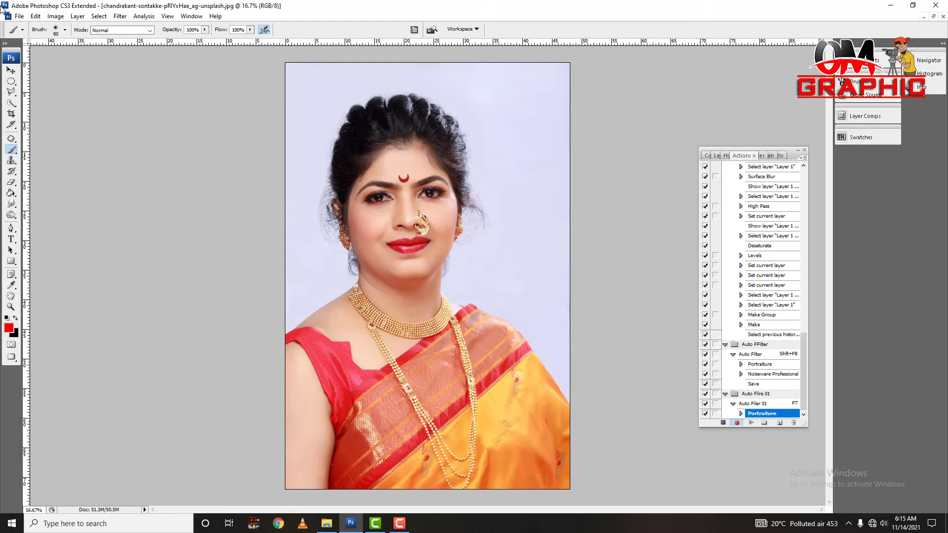
Save the portrait over the original file as JPEG at Quality 12 Maximum.
left_click(20, 16)
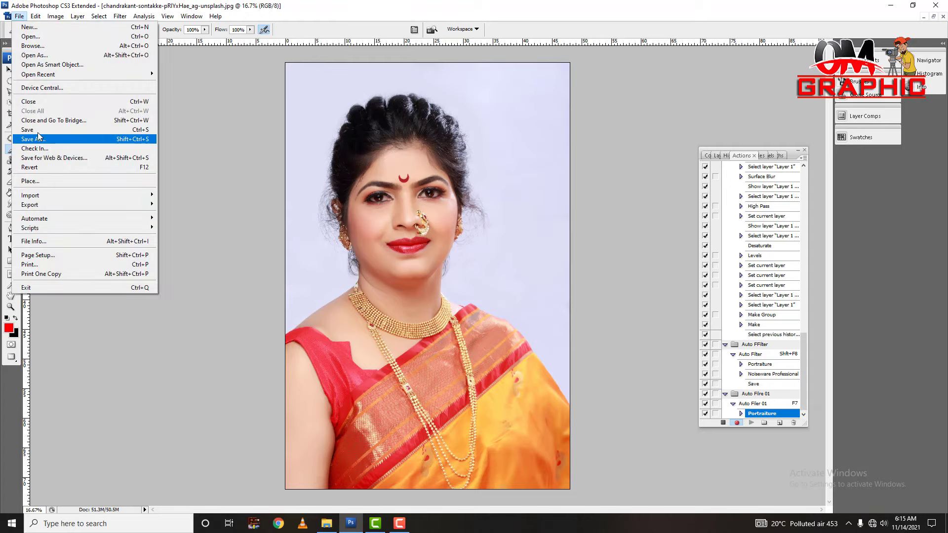
left_click(38, 131)
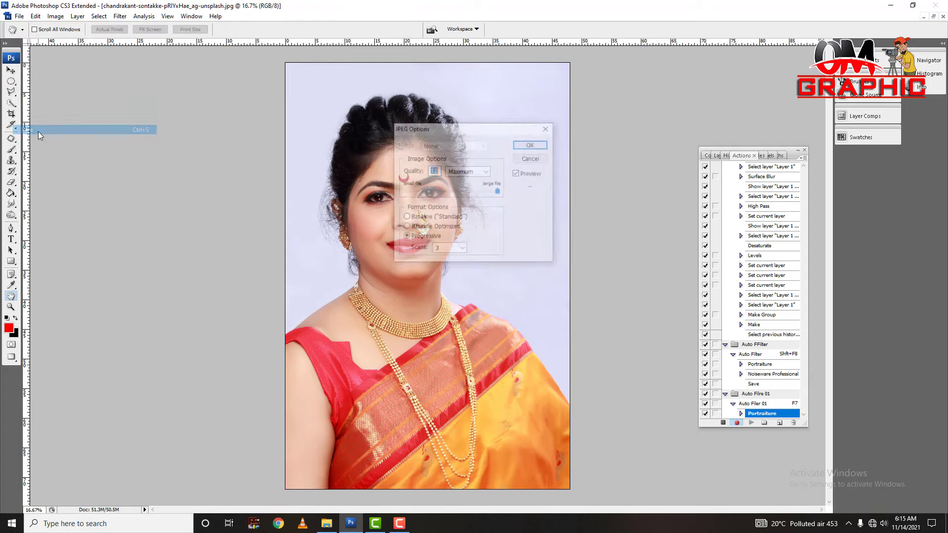
left_click(532, 145)
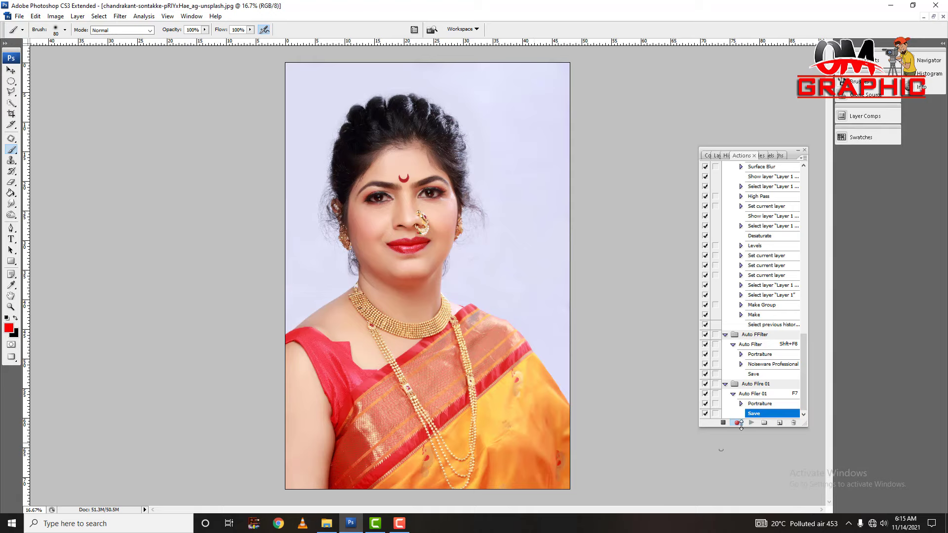
Stop recording Auto Filer 01 and close the portrait document.
left_click(723, 424)
left_click(943, 16)
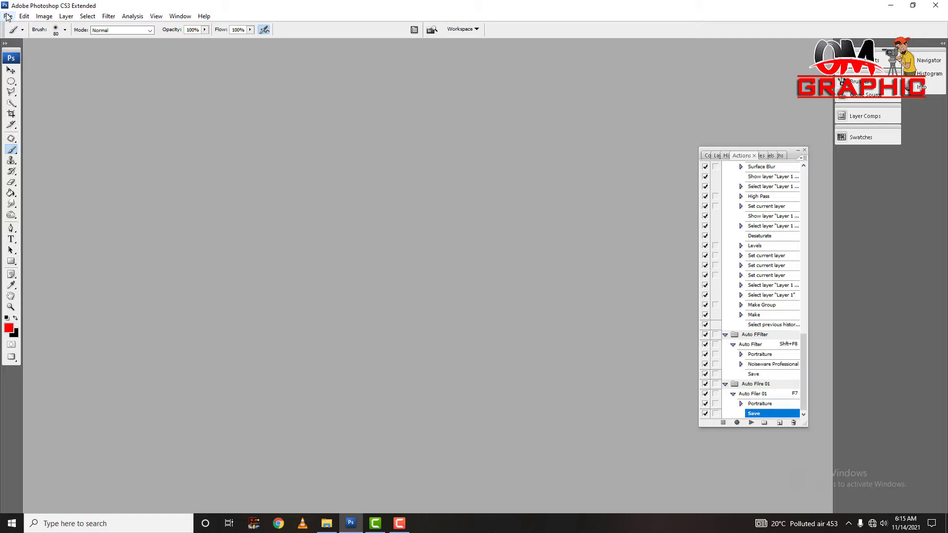
Open the File menu to reach the Automate commands.
left_click(7, 17)
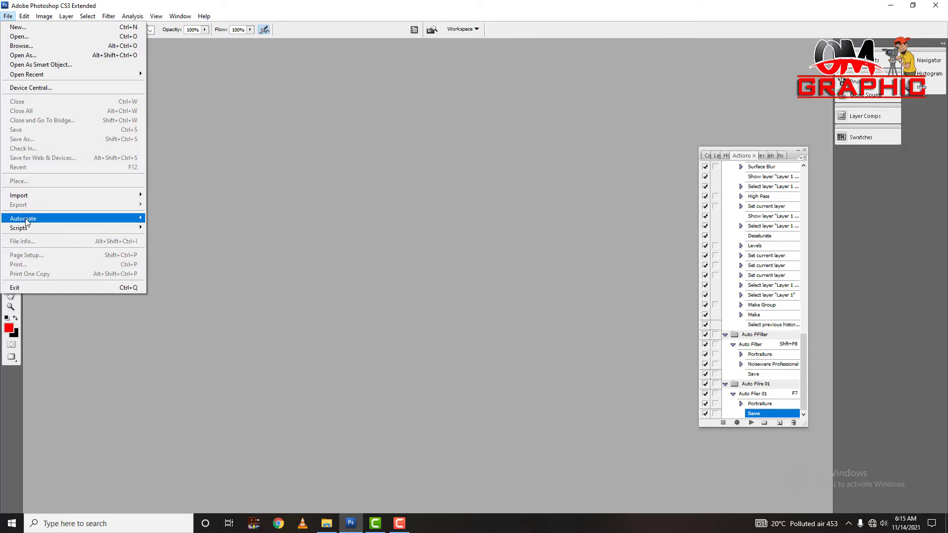
mouse_move(23, 219)
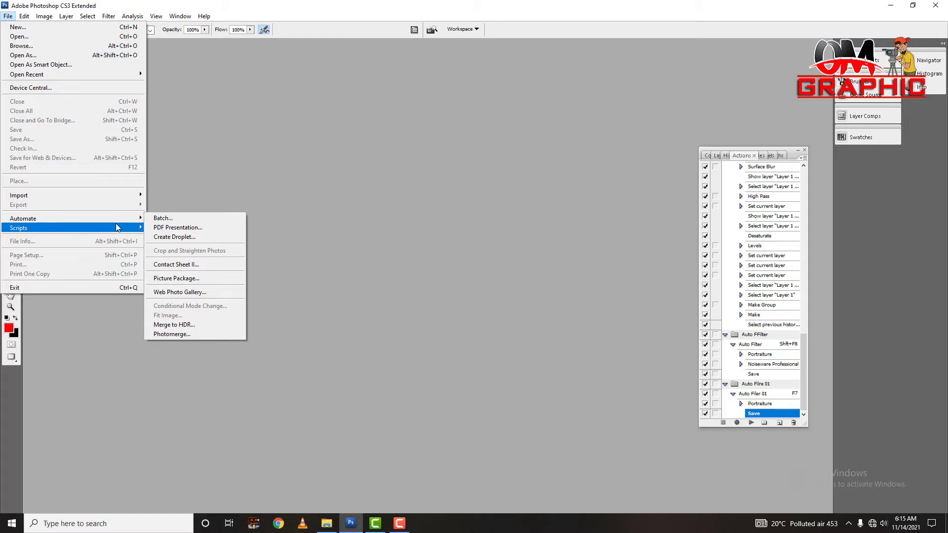
In Batch, set the Set to Auto Filre 01 and the Action to Auto Filer 01.
left_click(176, 218)
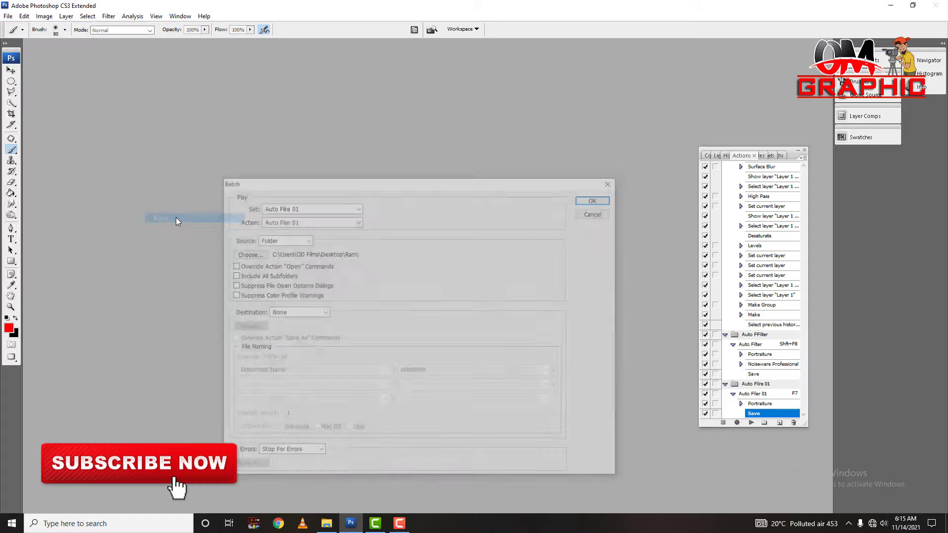
mouse_move(387, 184)
left_mouse_down()
mouse_move(371, 139)
mouse_move(381, 112)
left_mouse_up()
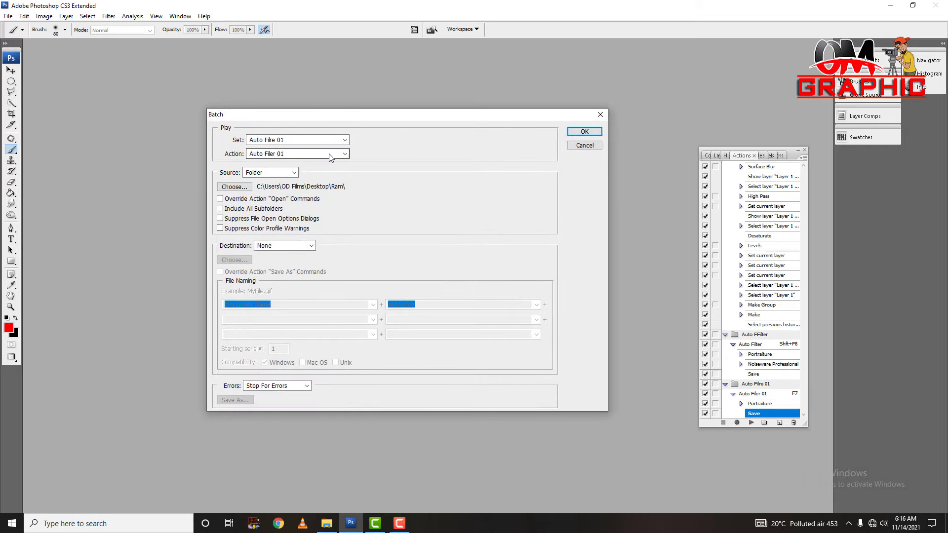
left_click(339, 140)
left_click(333, 154)
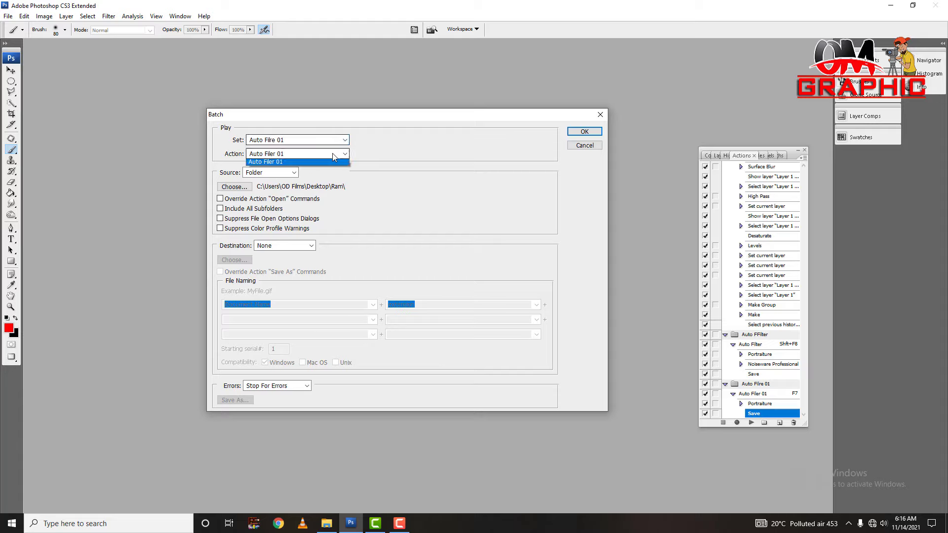
left_click(332, 140)
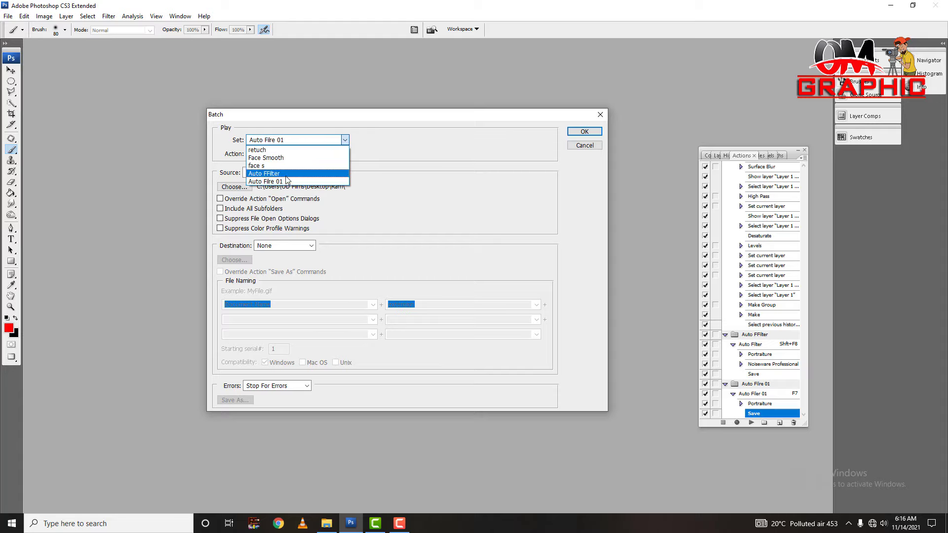
left_click(286, 181)
left_click(318, 154)
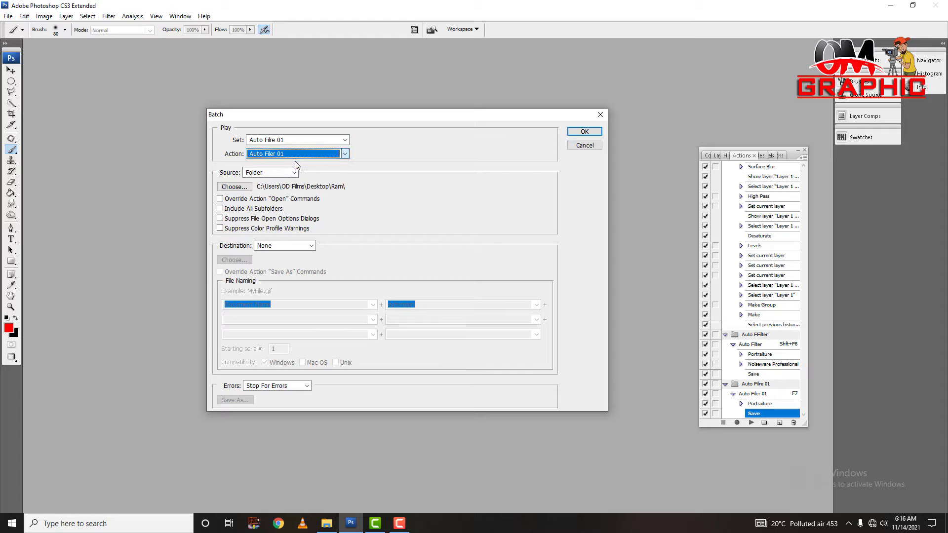
left_click(295, 155)
Choose the Ram folder as the batch source and start the run.
left_click(231, 190)
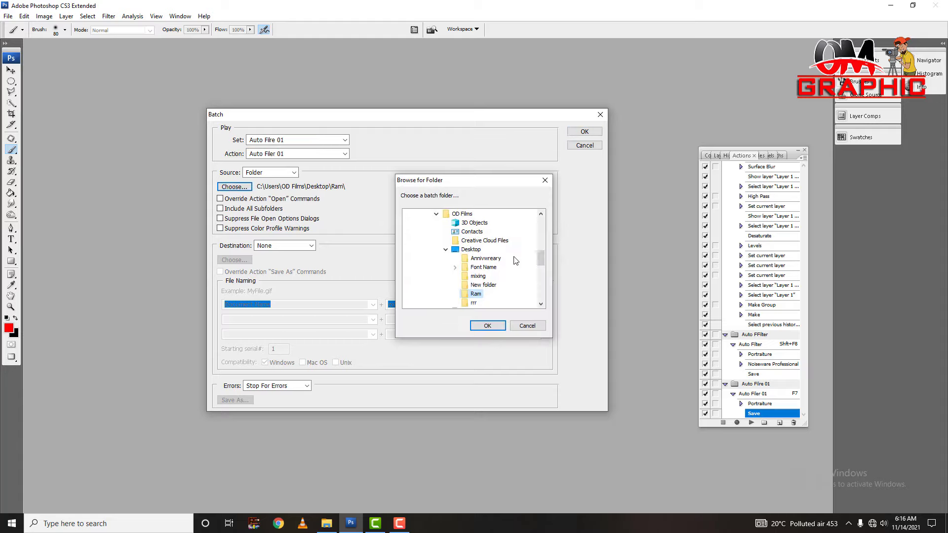
mouse_move(541, 257)
left_mouse_down()
mouse_move(542, 290)
mouse_move(539, 266)
left_mouse_up()
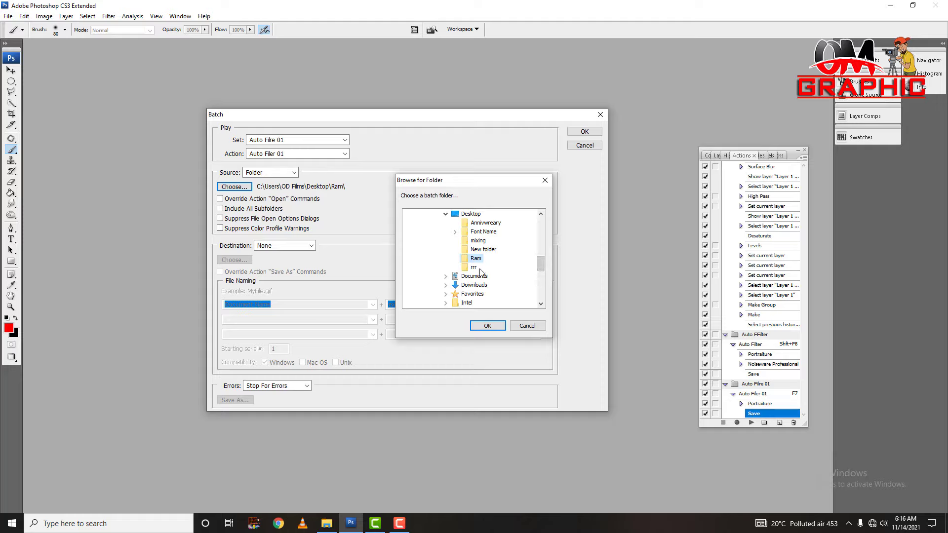
left_click(487, 327)
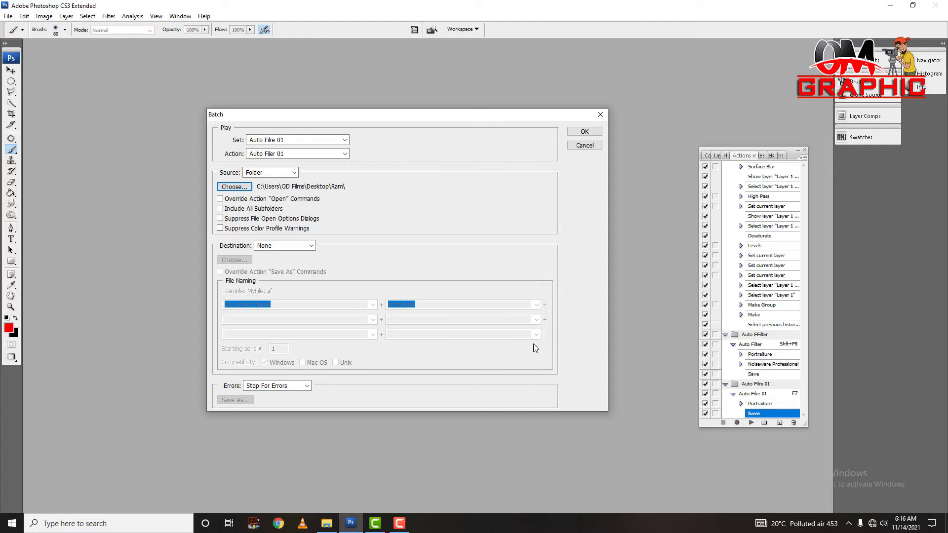
left_click(580, 133)
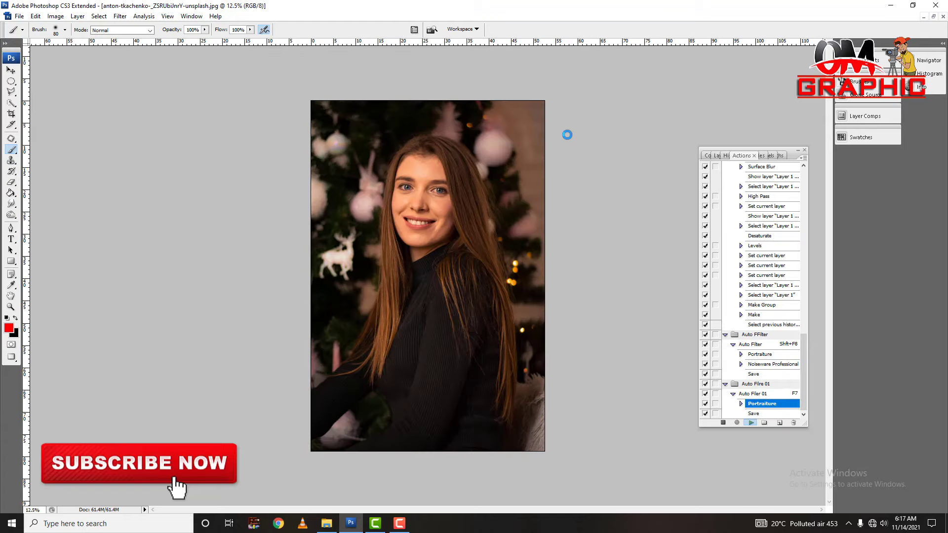
Open the Christmas-tree portrait in Photos and zoom in to check the smoothing.
left_click(327, 524)
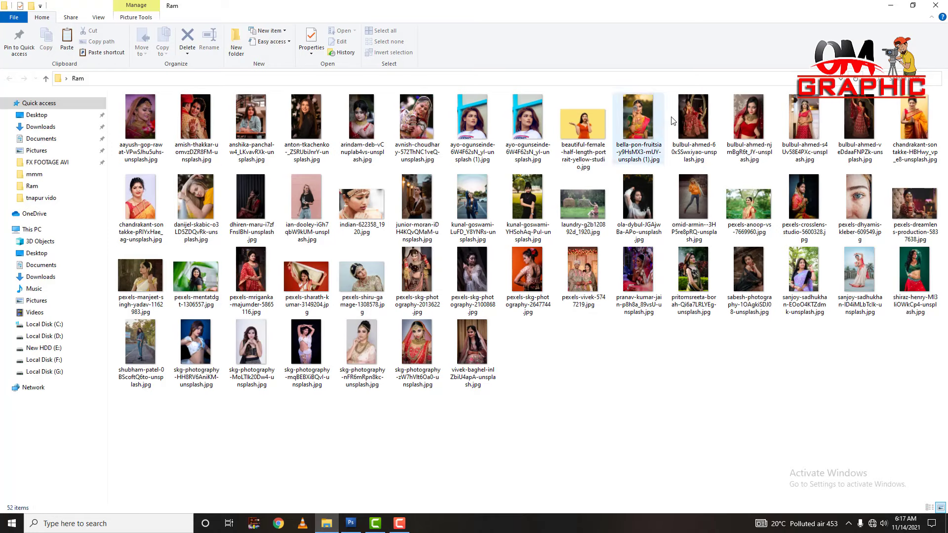
left_click(310, 126)
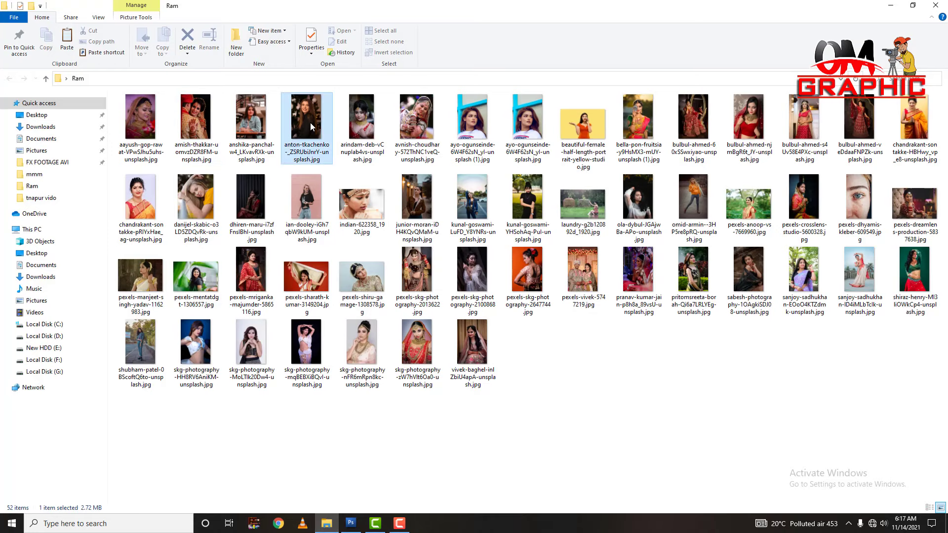
double_click(311, 123)
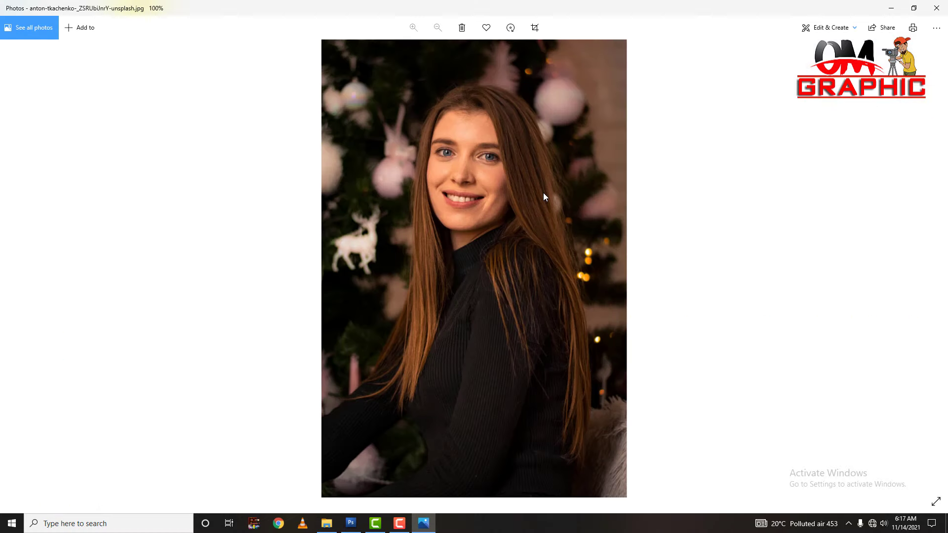
scroll(496, 131, "up", 1)
scroll(490, 144, "up", 2)
scroll(489, 173, "up", 2)
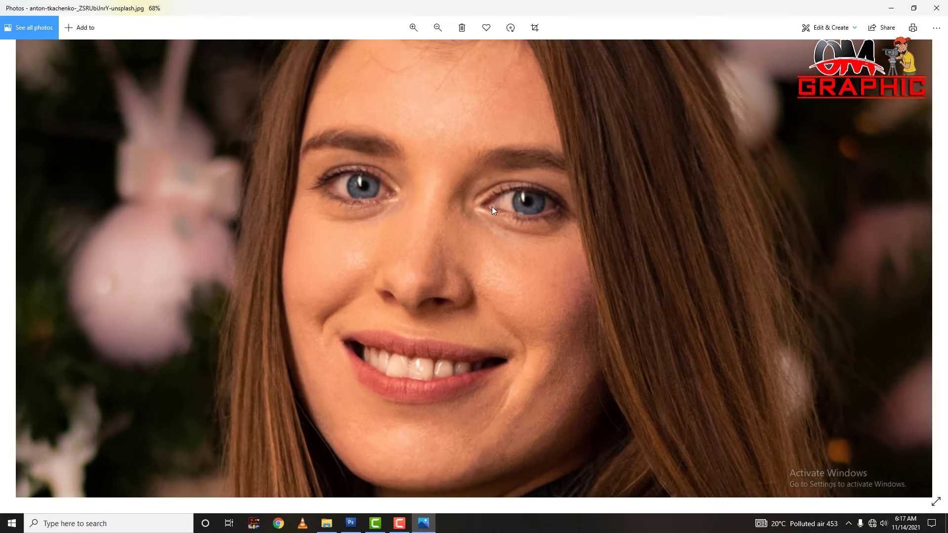
scroll(466, 331, "down", 5)
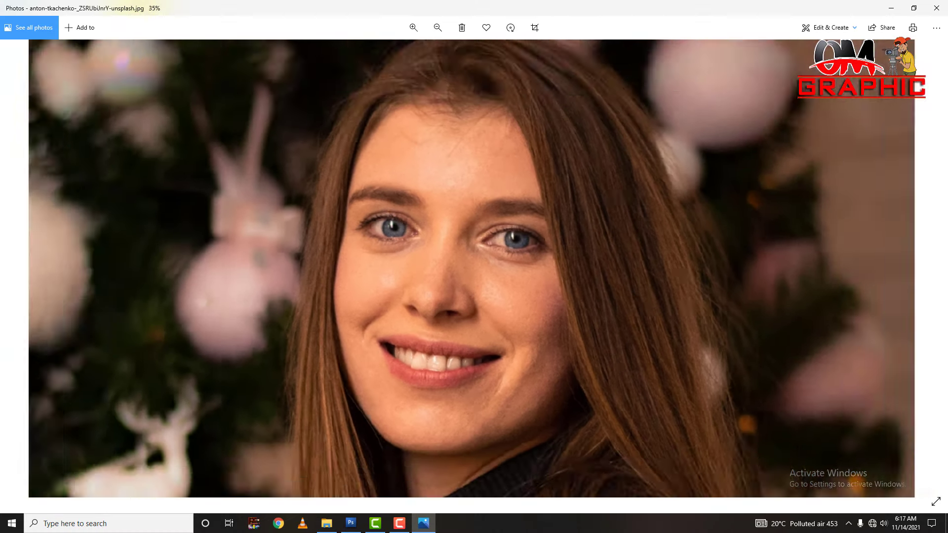
left_click(937, 8)
Zoom in on a second processed portrait in Photos, then return to the Ram folder.
double_click(260, 122)
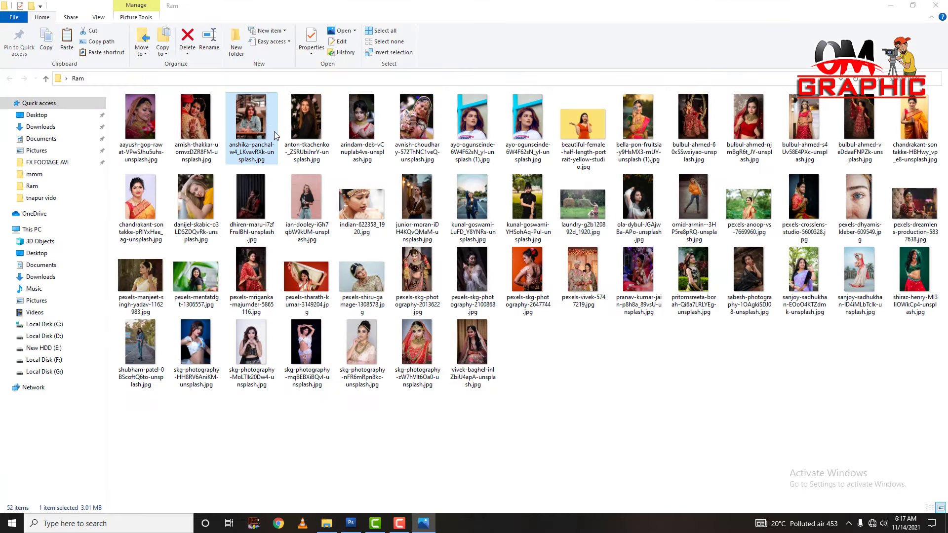
scroll(523, 198, "up", 2)
scroll(558, 246, "up", 2)
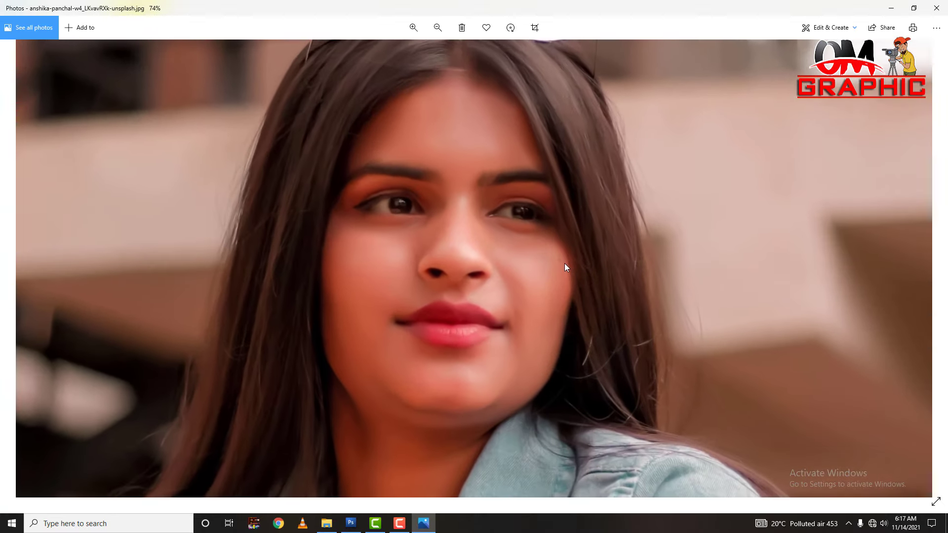
scroll(544, 267, "up", 2)
scroll(437, 205, "down", 3)
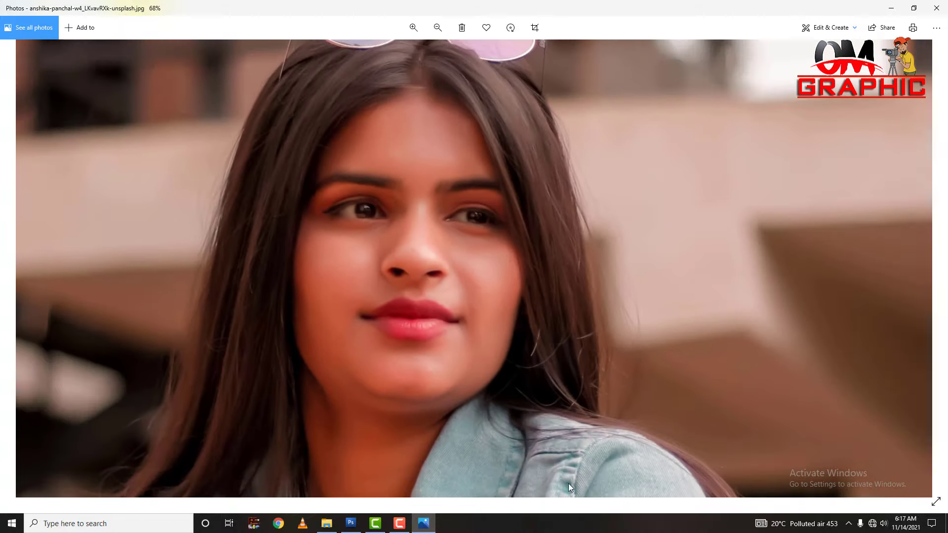
left_click(400, 524)
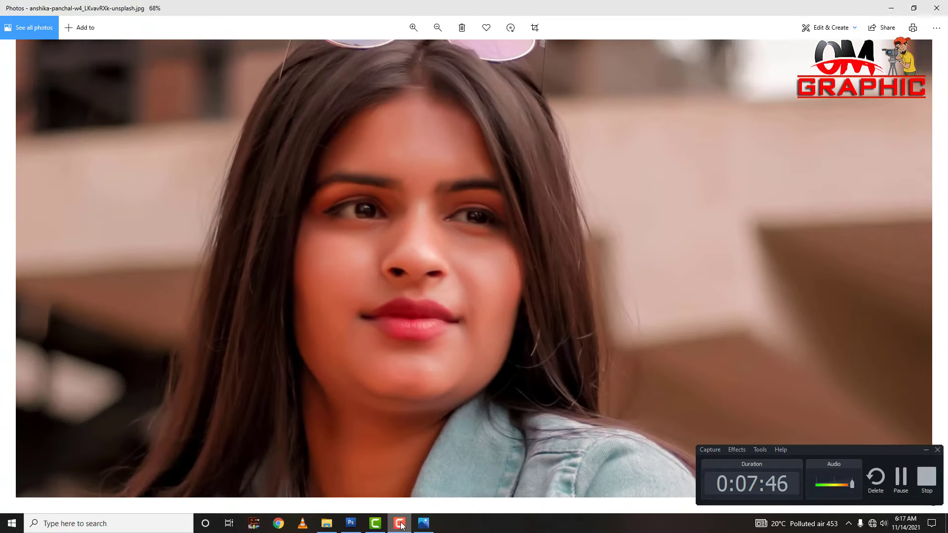
left_click(400, 524)
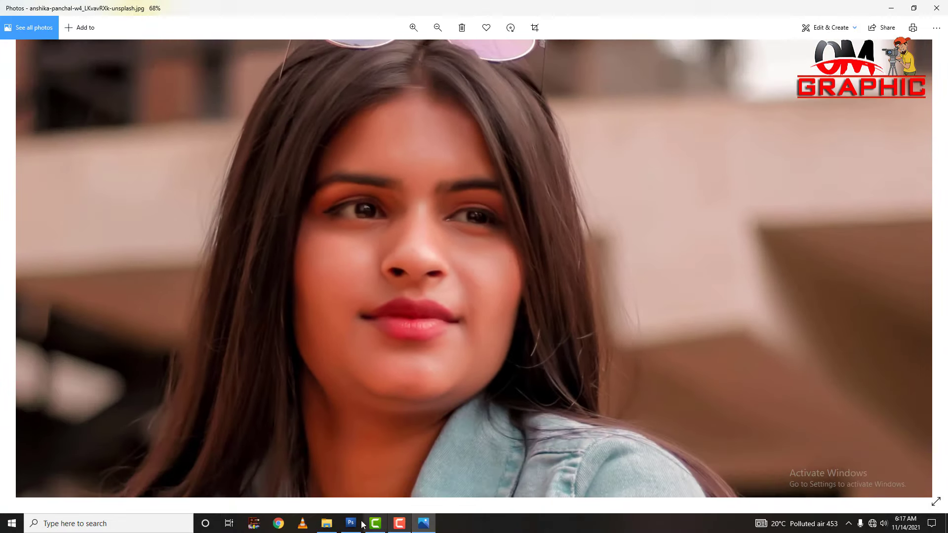
left_click(327, 524)
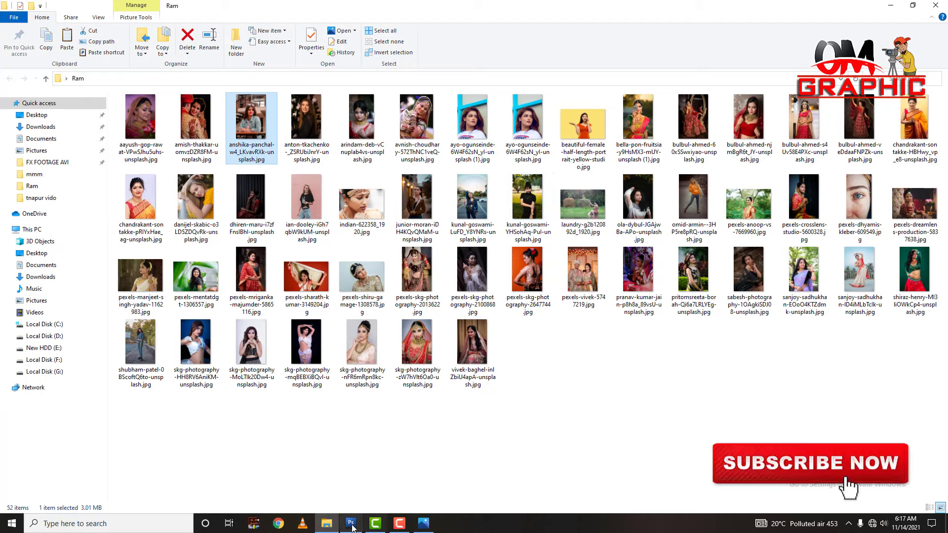
Bring Photoshop back to the front to watch the batch smooth and save the remaining Ram portraits.
left_click(351, 524)
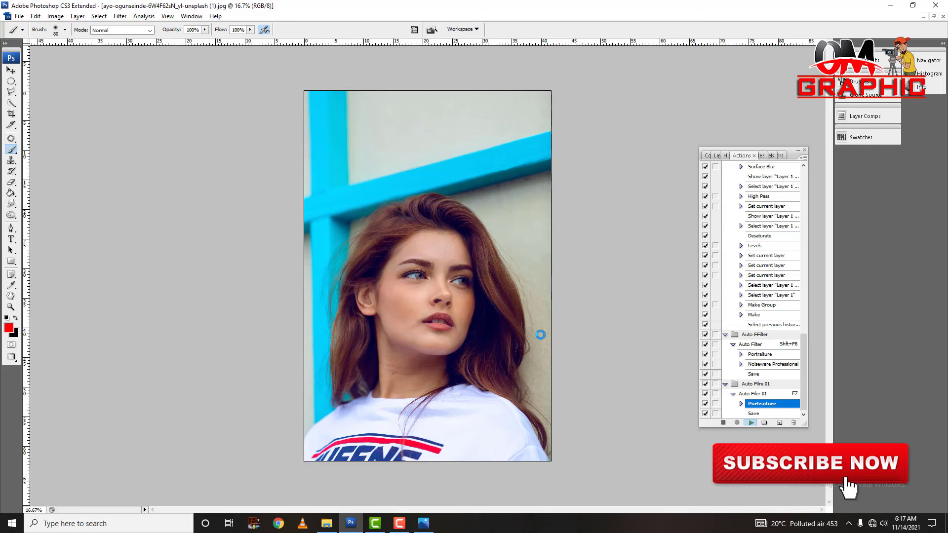